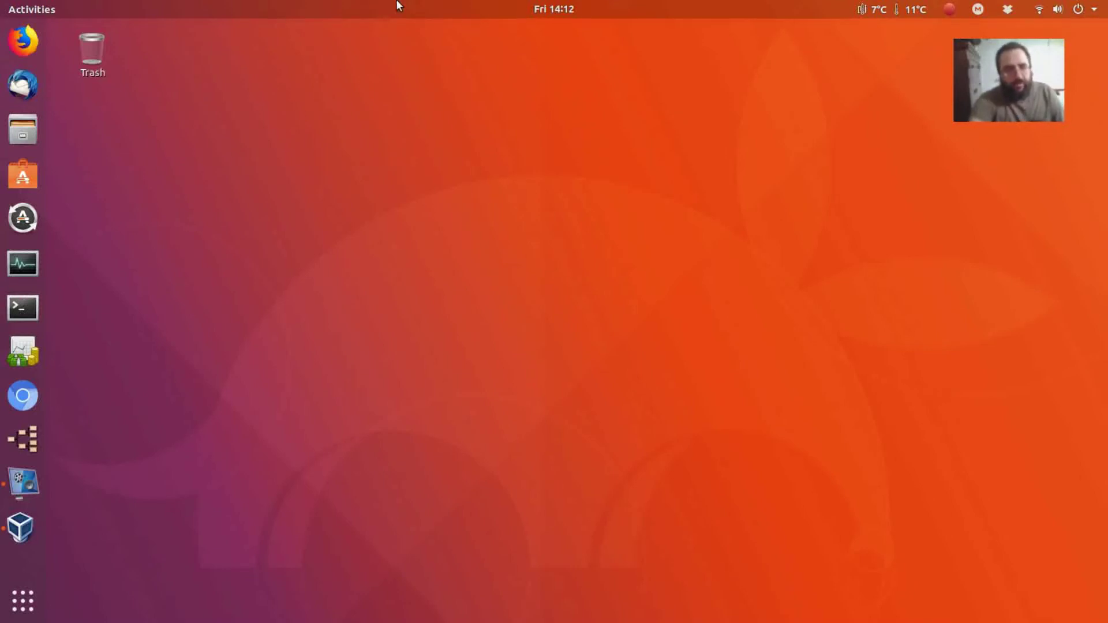
{"action": "left_click", "coordinate": [546, 10]}
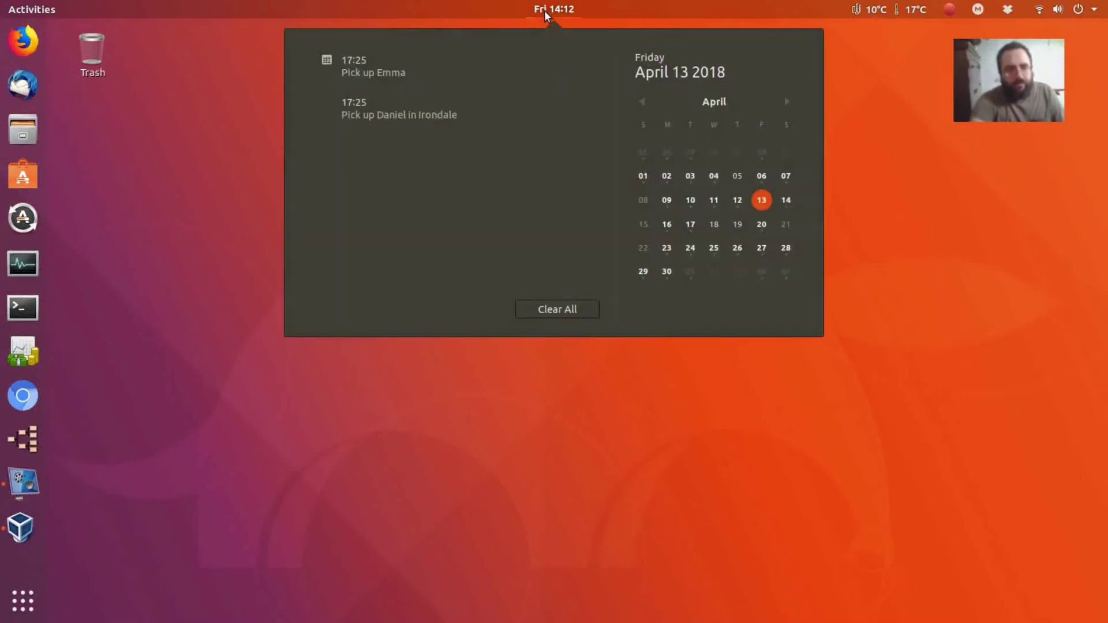
{"action": "left_click", "coordinate": [546, 10]}
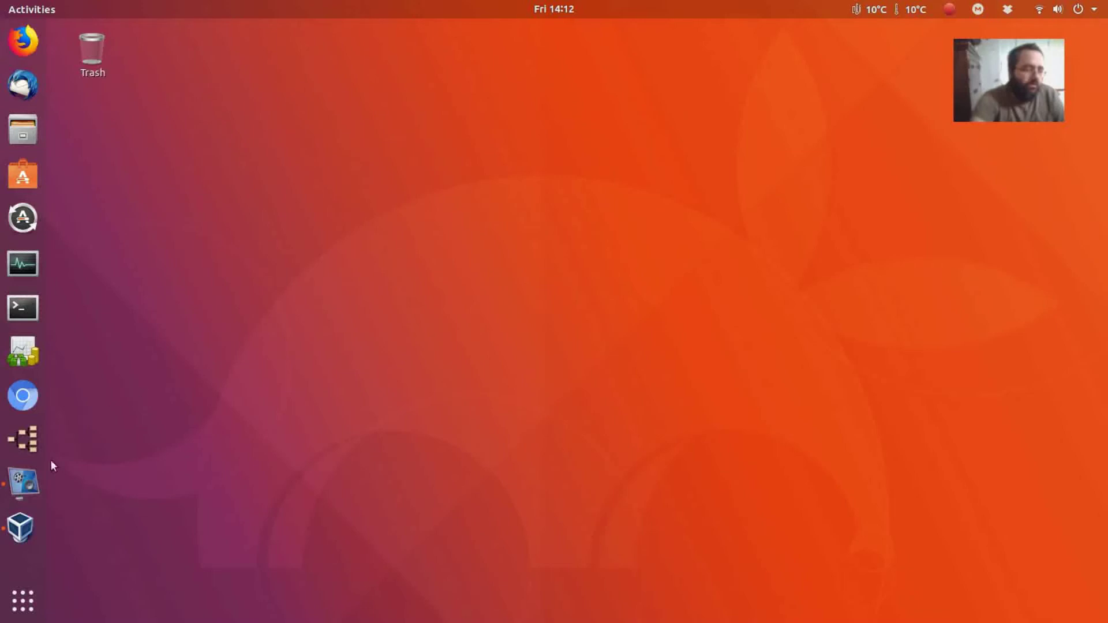
{"action": "left_click", "coordinate": [27, 532]}
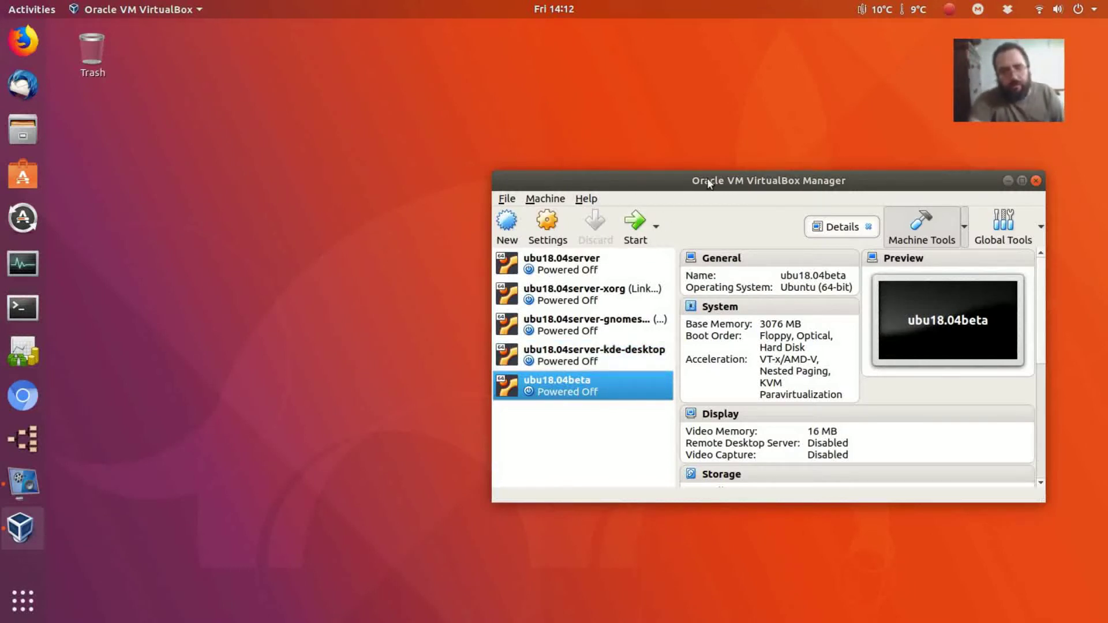
{"action": "left_click", "coordinate": [1008, 182]}
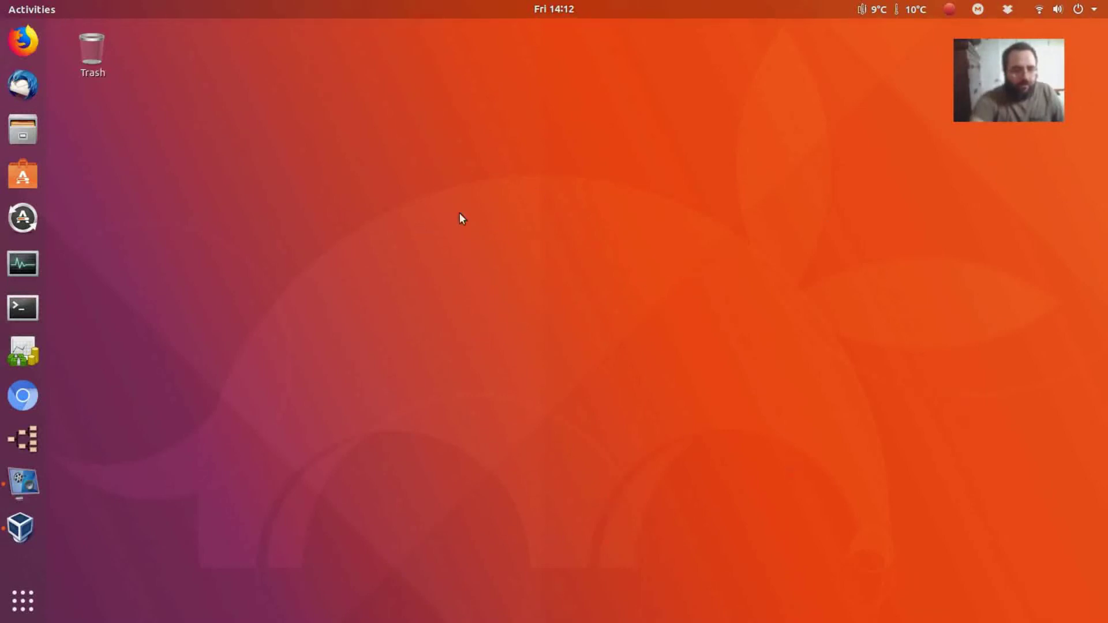
Examine the CPU, memory and network graphs and the per-process memory use in System Monitor, and close it
{"action": "left_click", "coordinate": [23, 264]}
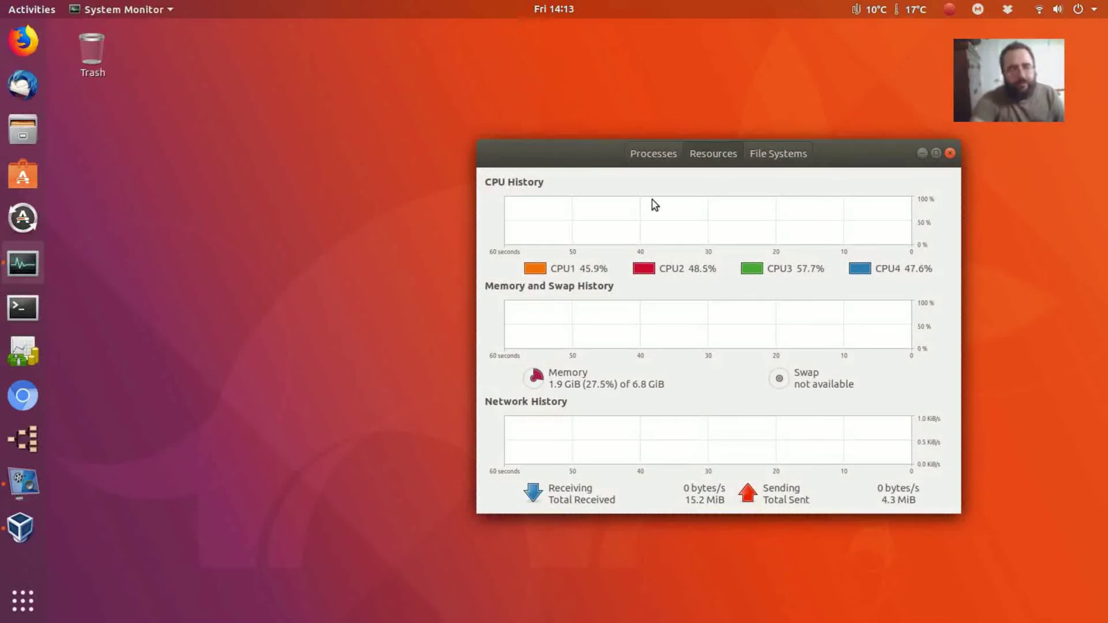
{"action": "left_click_drag", "start_coordinate": [576, 153], "coordinate": [416, 91]}
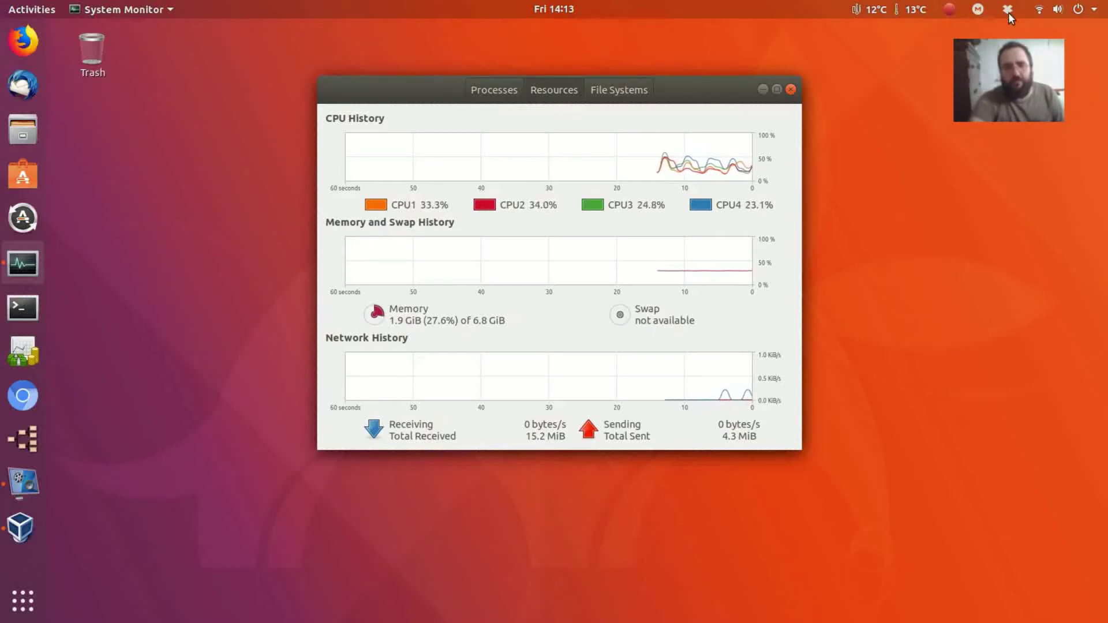
{"action": "left_click", "coordinate": [497, 91]}
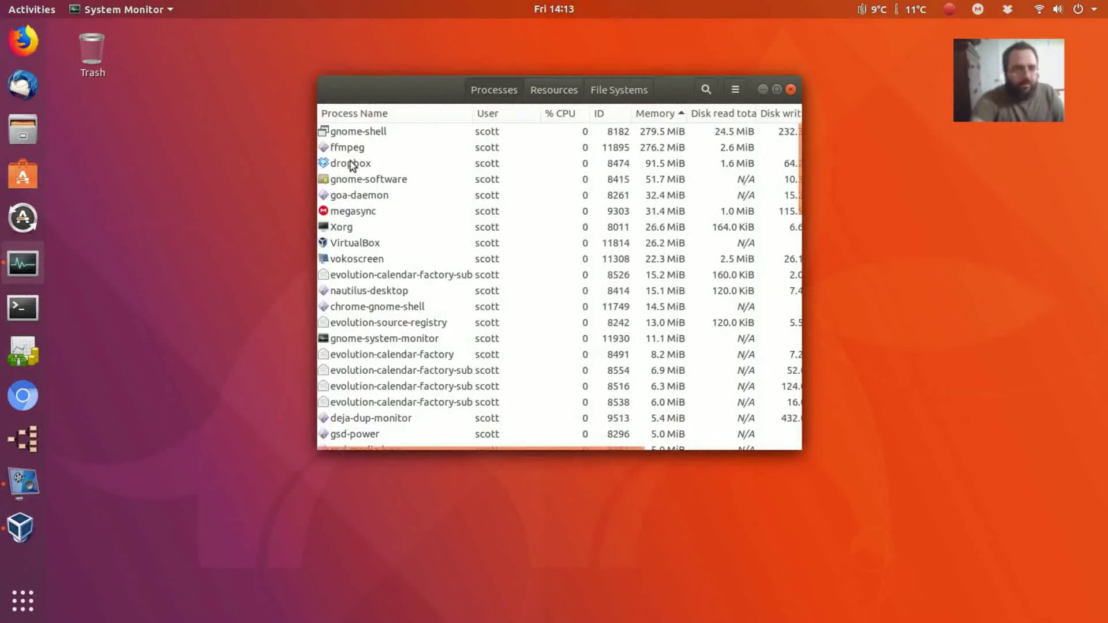
{"action": "mouse_move", "coordinate": [361, 150]}
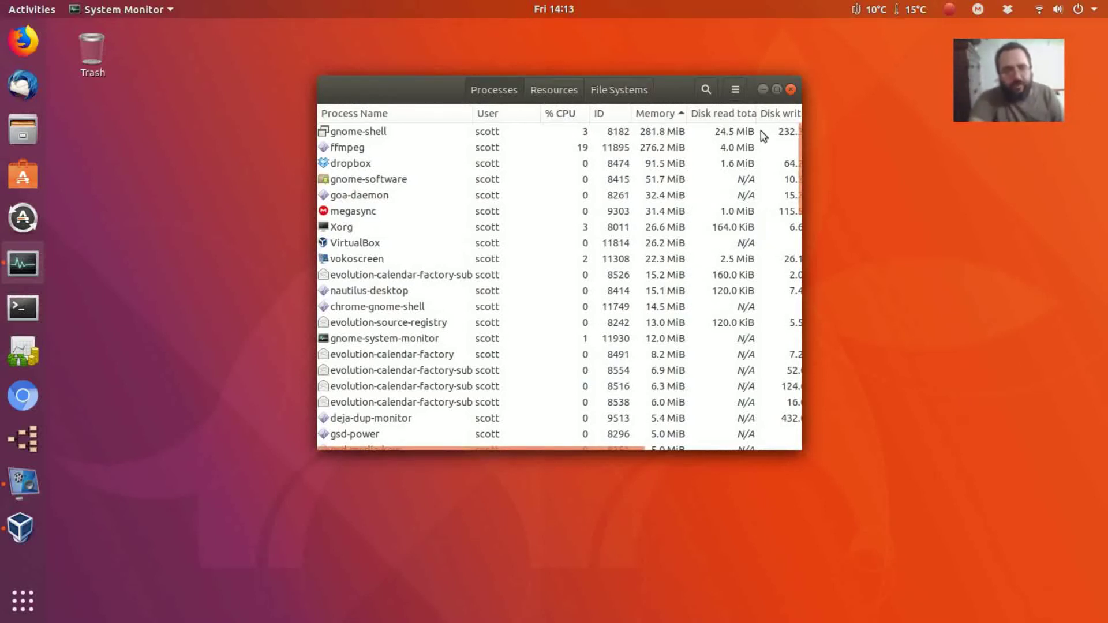
{"action": "left_click", "coordinate": [543, 89]}
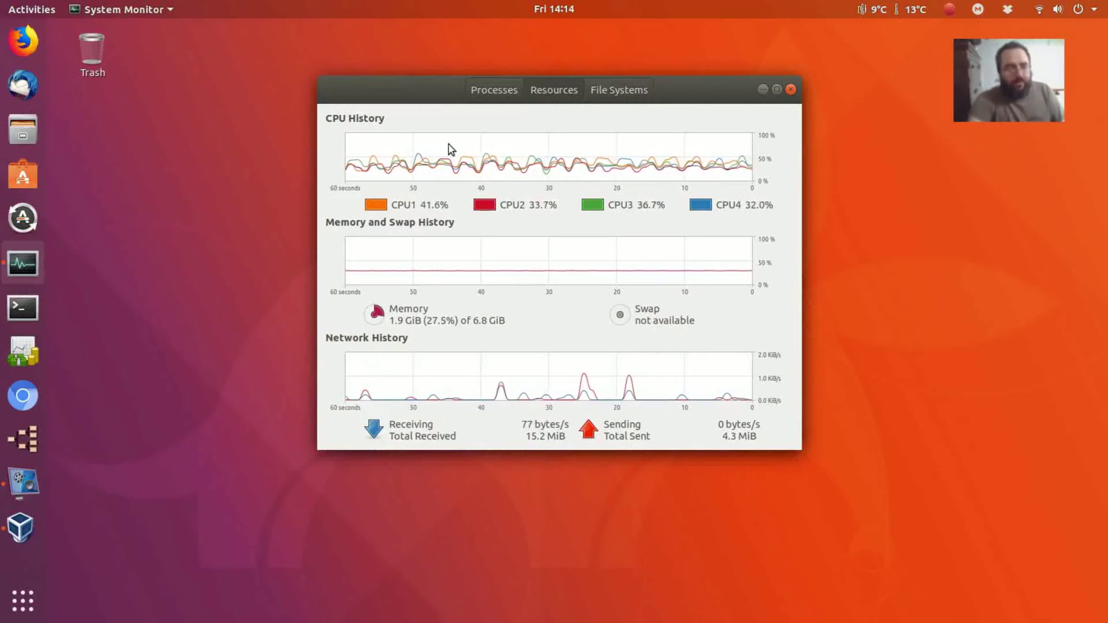
{"action": "left_click", "coordinate": [493, 91]}
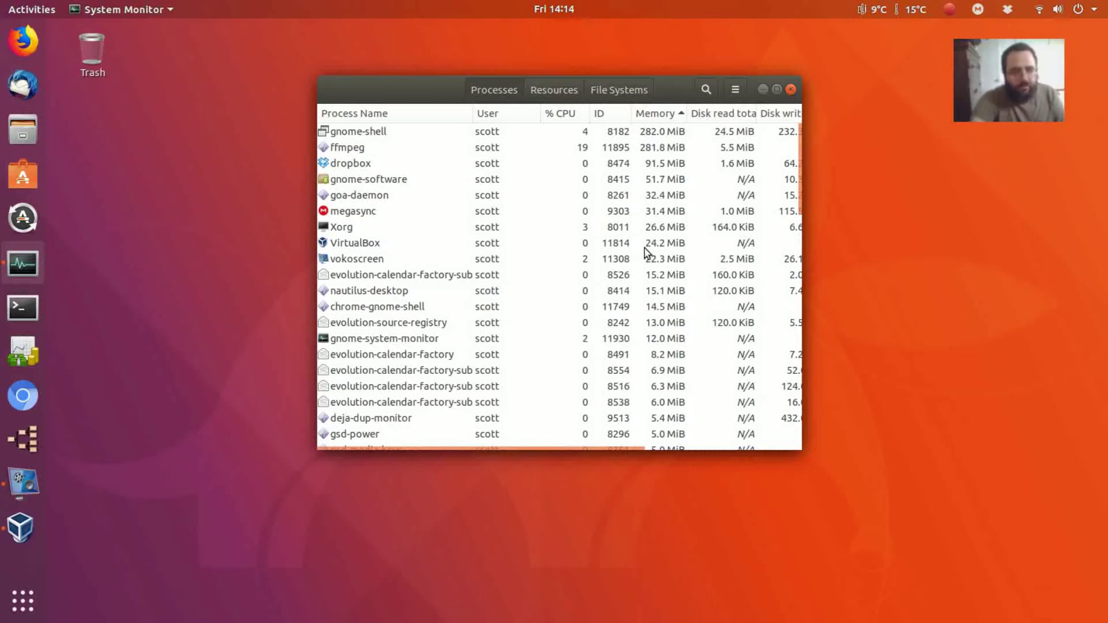
{"action": "left_click", "coordinate": [553, 91]}
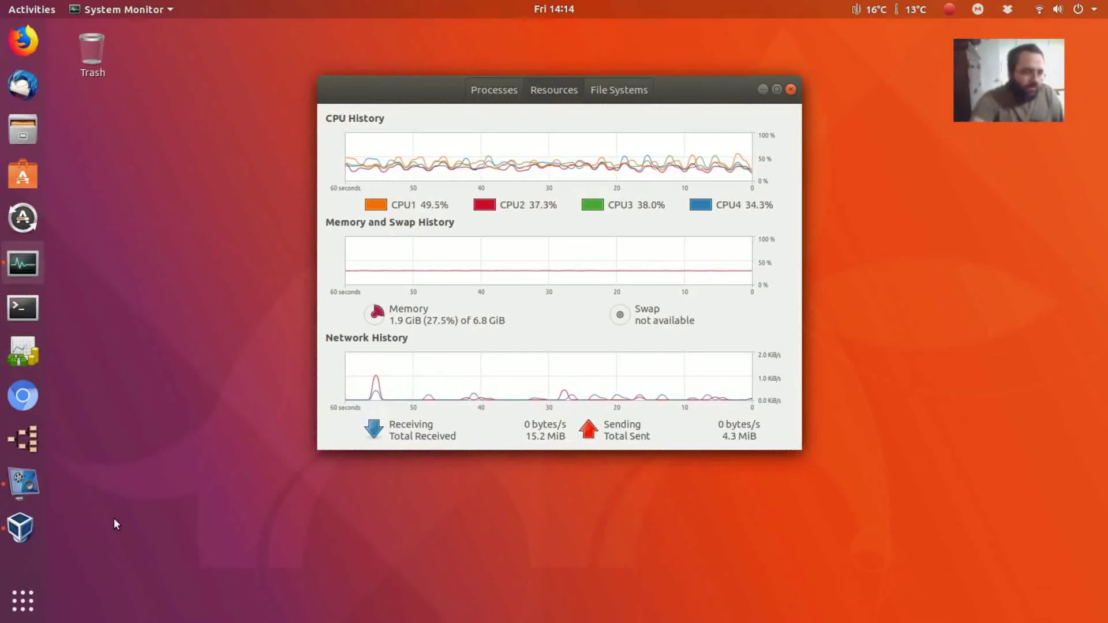
{"action": "left_click", "coordinate": [792, 90]}
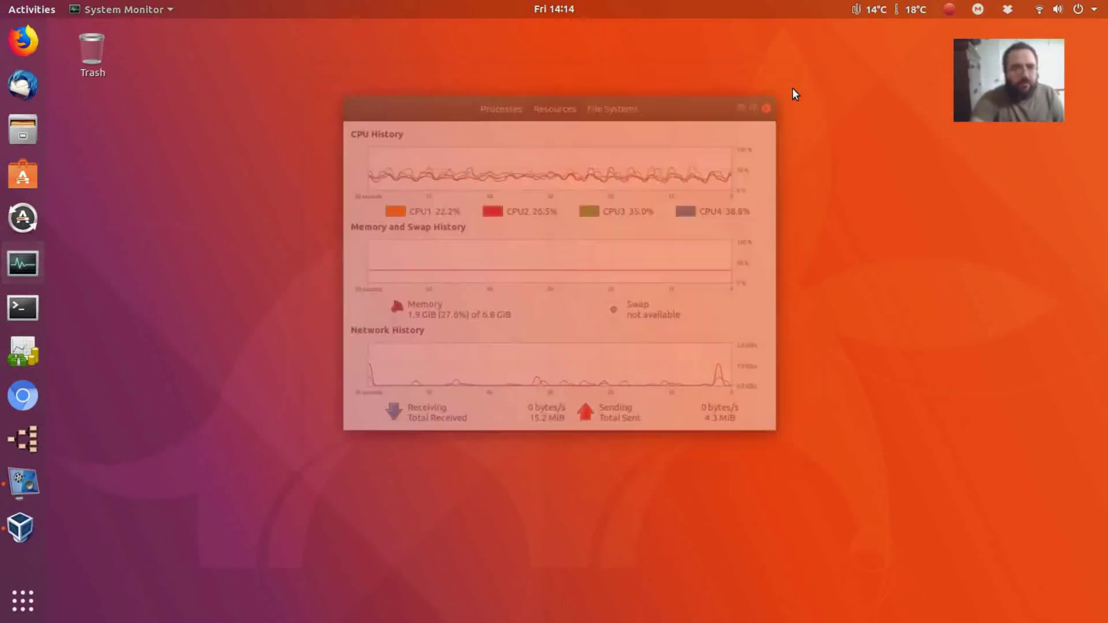
Start the ubu18.04beta virtual machine from VirtualBox Manager
{"action": "left_click", "coordinate": [21, 528]}
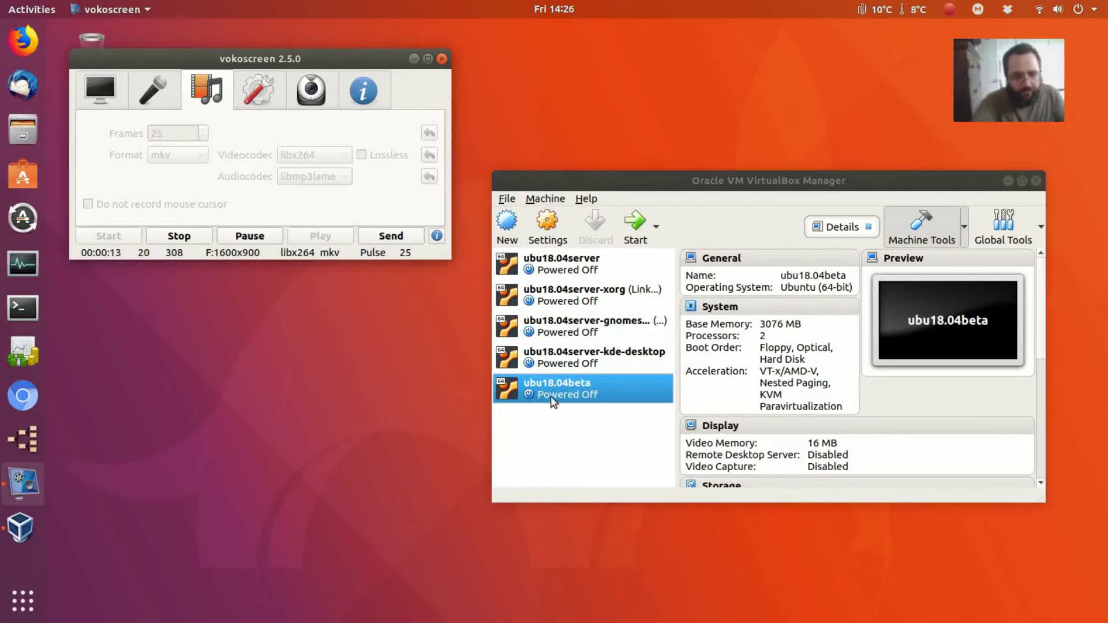
{"action": "double_click", "coordinate": [568, 397]}
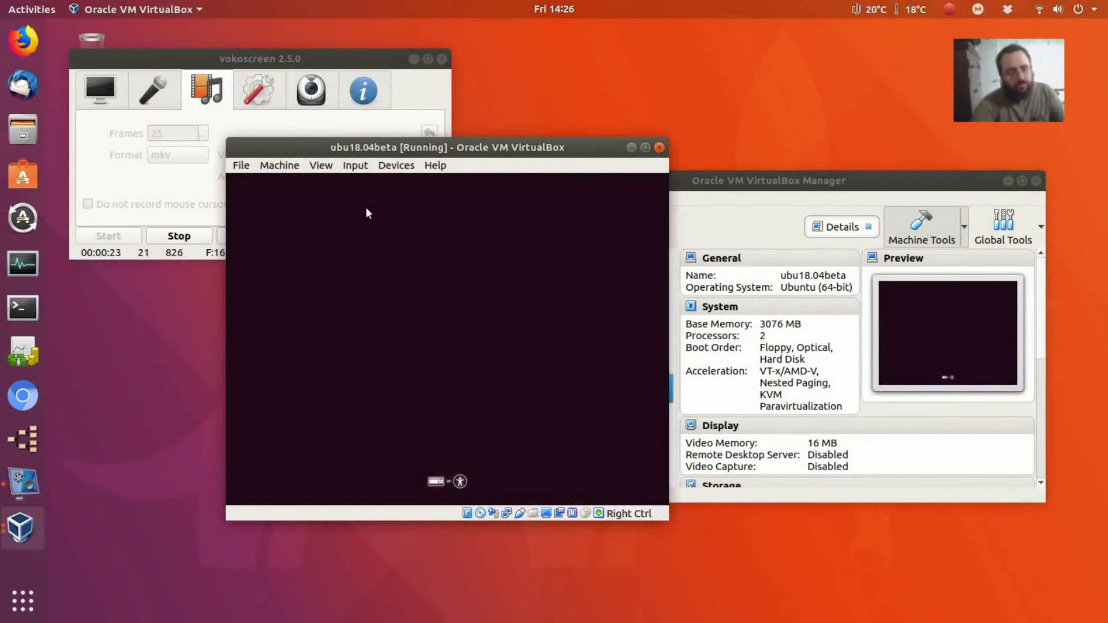
{"action": "left_click", "coordinate": [397, 166]}
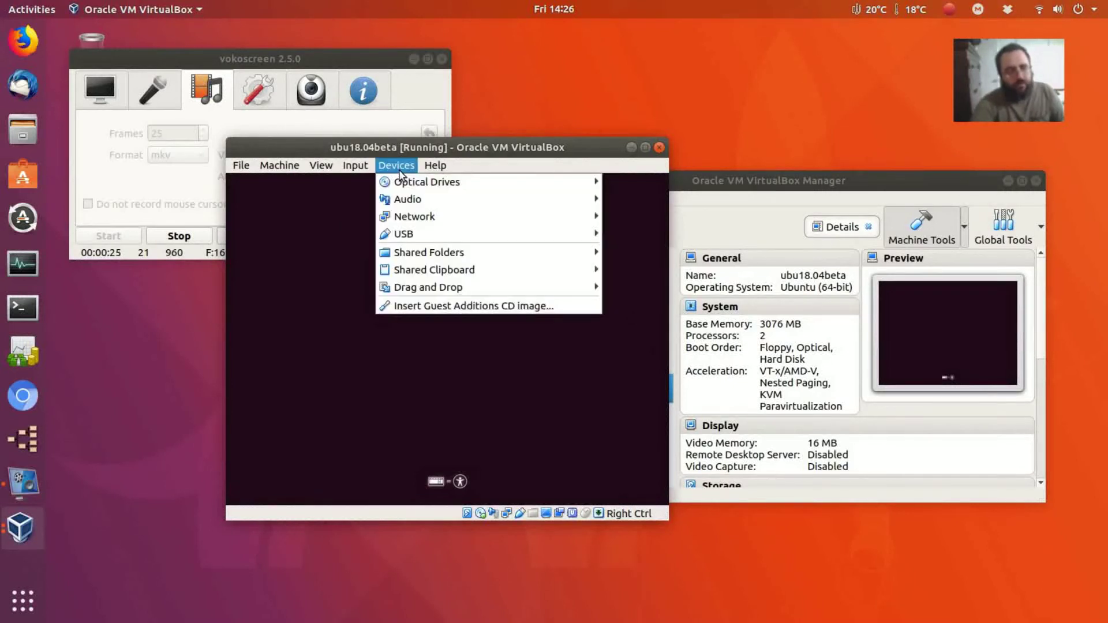
{"action": "mouse_move", "coordinate": [407, 180]}
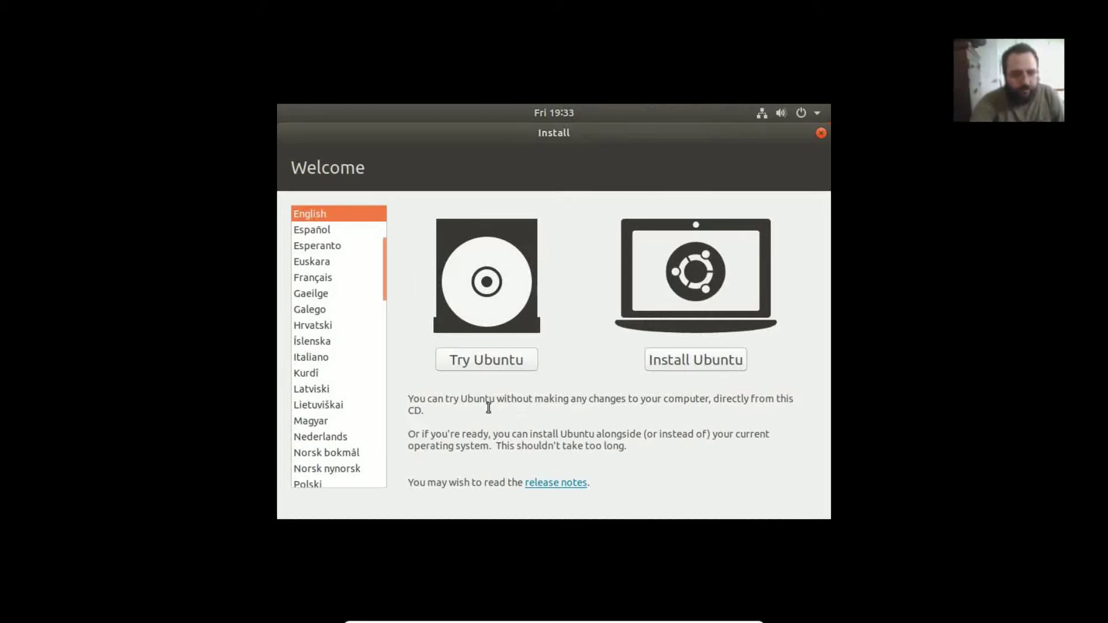
Begin installing Ubuntu with the English (US) keyboard layout, minimal installation and third-party software, without downloading updates during installation
{"action": "left_click", "coordinate": [681, 364]}
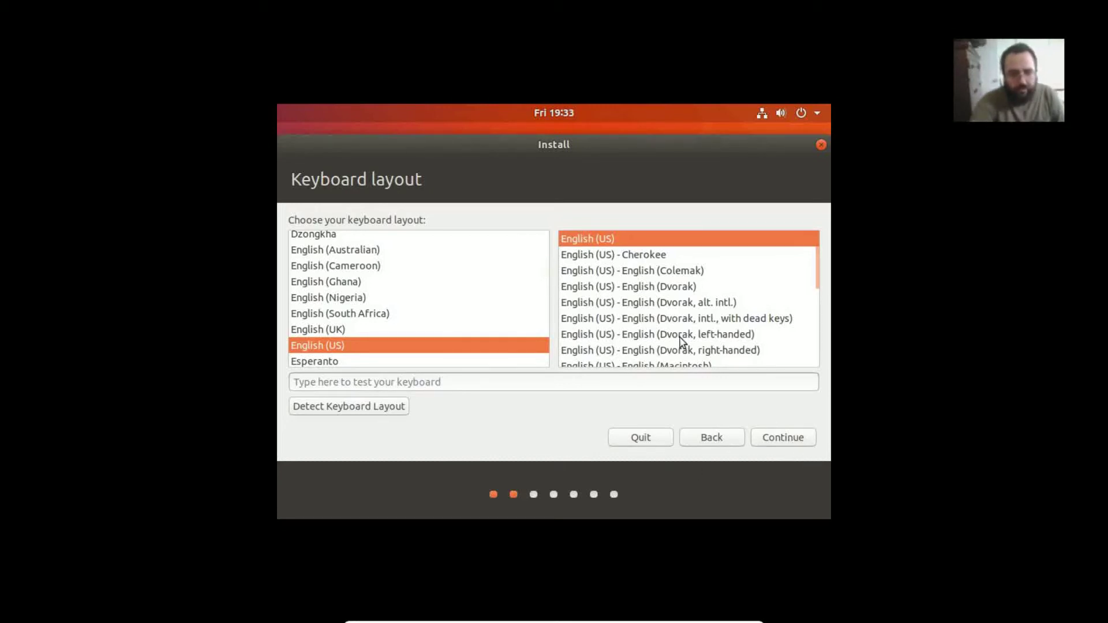
{"action": "left_click", "coordinate": [795, 440]}
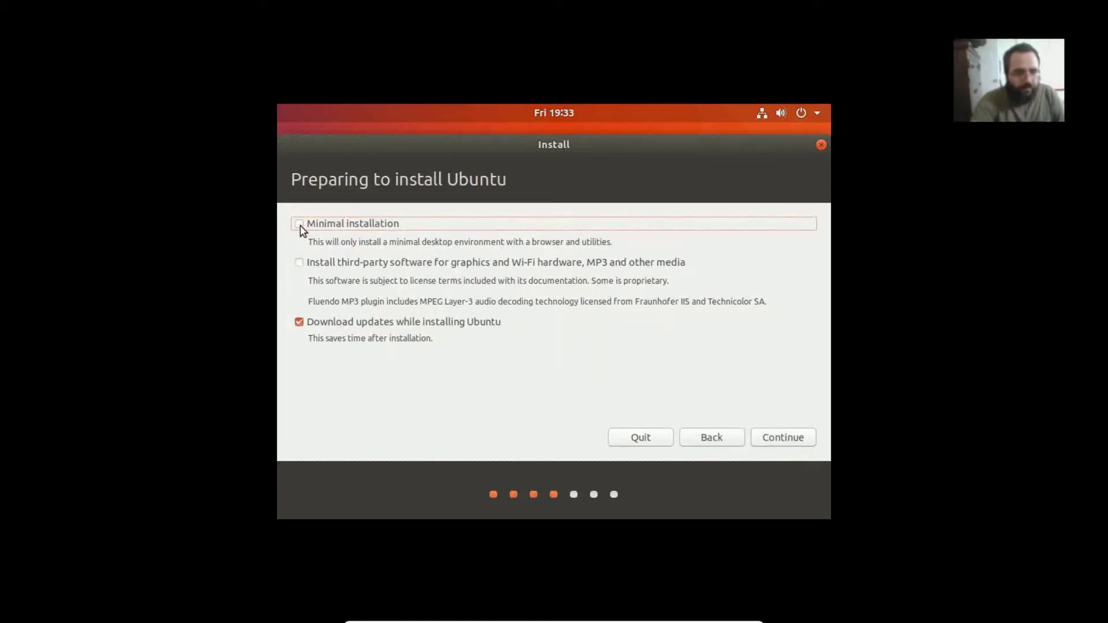
{"action": "left_click", "coordinate": [300, 264]}
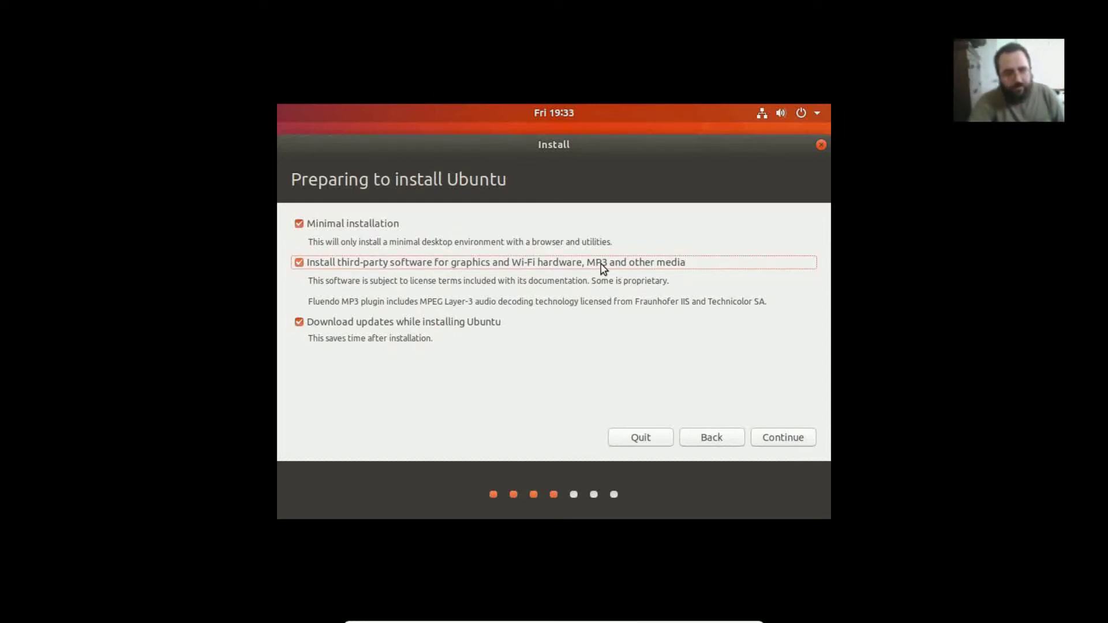
{"action": "left_click", "coordinate": [300, 324]}
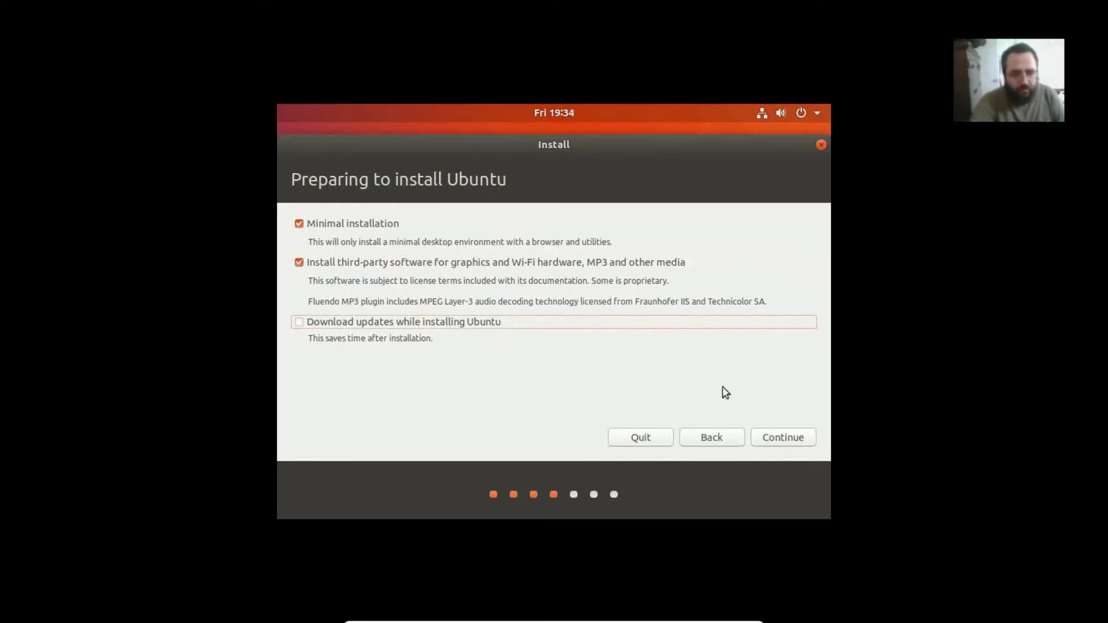
{"action": "left_click", "coordinate": [785, 442]}
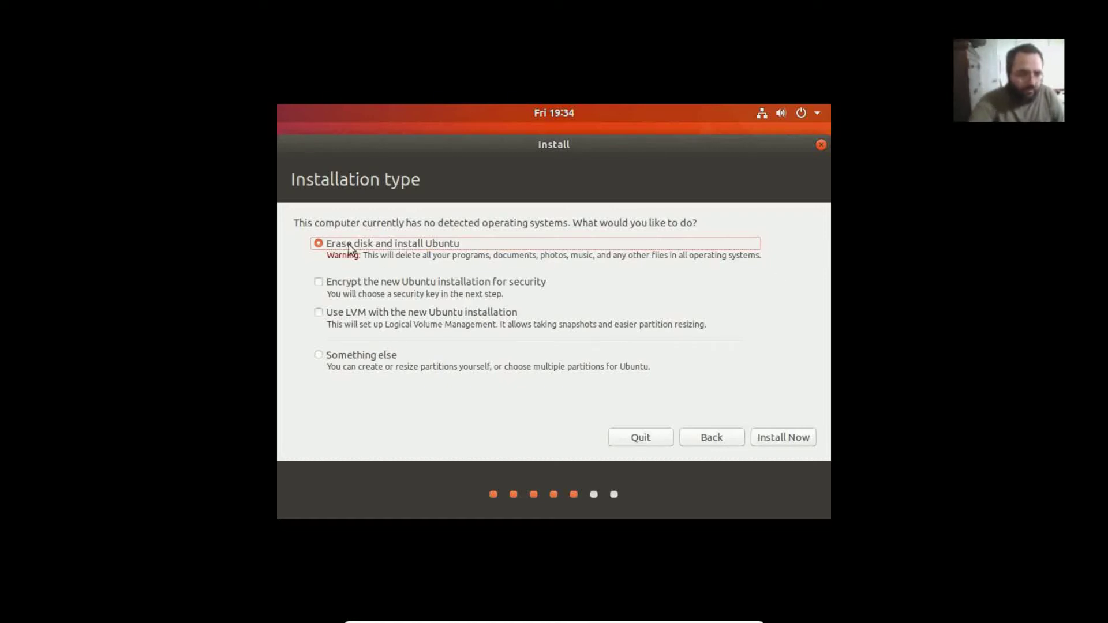
Install with the option to erase the disk, accept writing the changes to disk, and keep Chicago as the location
{"action": "left_click", "coordinate": [773, 441]}
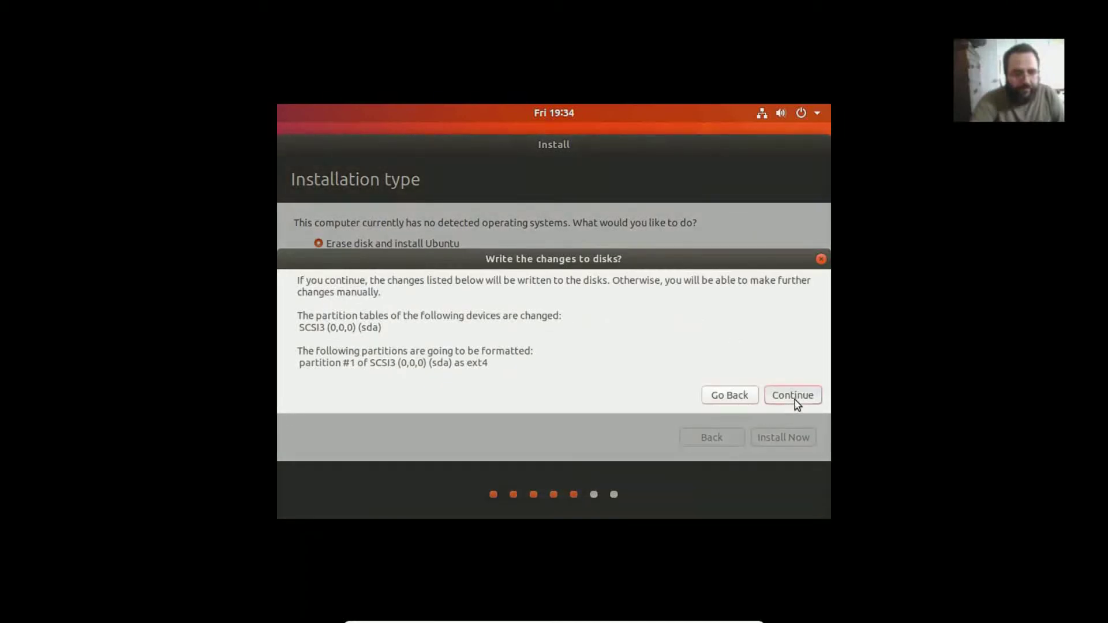
{"action": "left_click", "coordinate": [795, 398]}
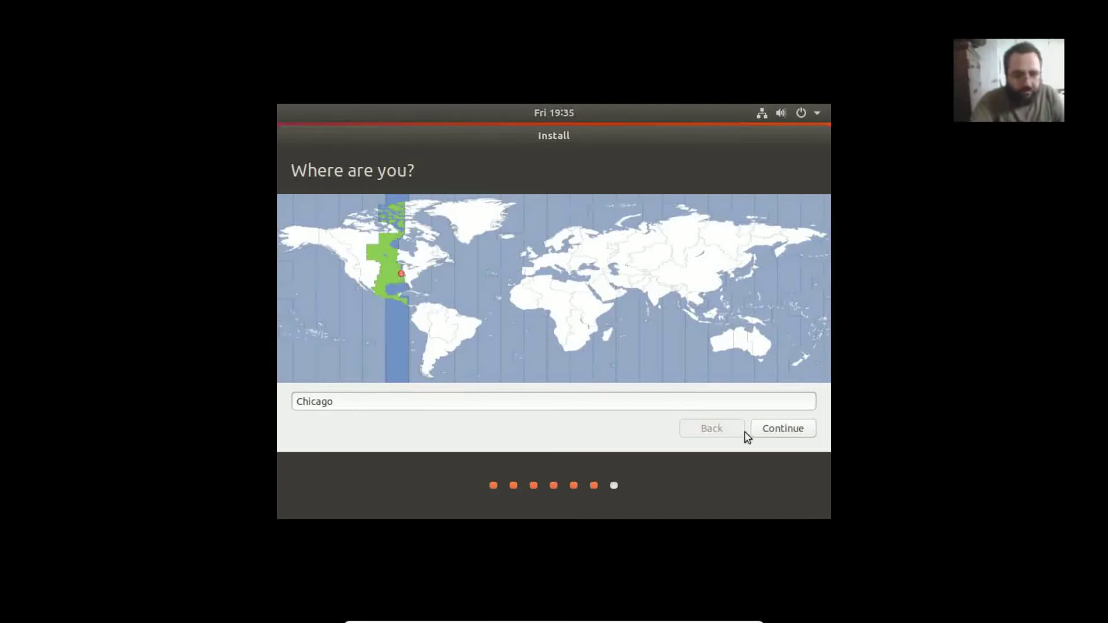
{"action": "left_click", "coordinate": [785, 431]}
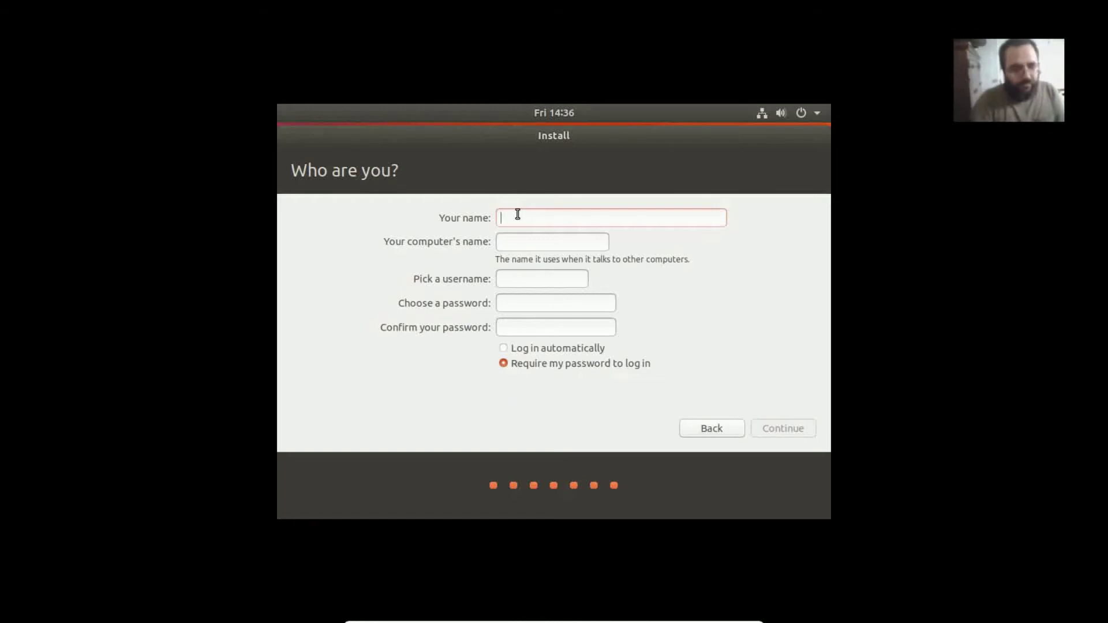
Enter the user's name, choose and confirm the account password, and continue with password login required
{"action": "type", "text": "scott"}
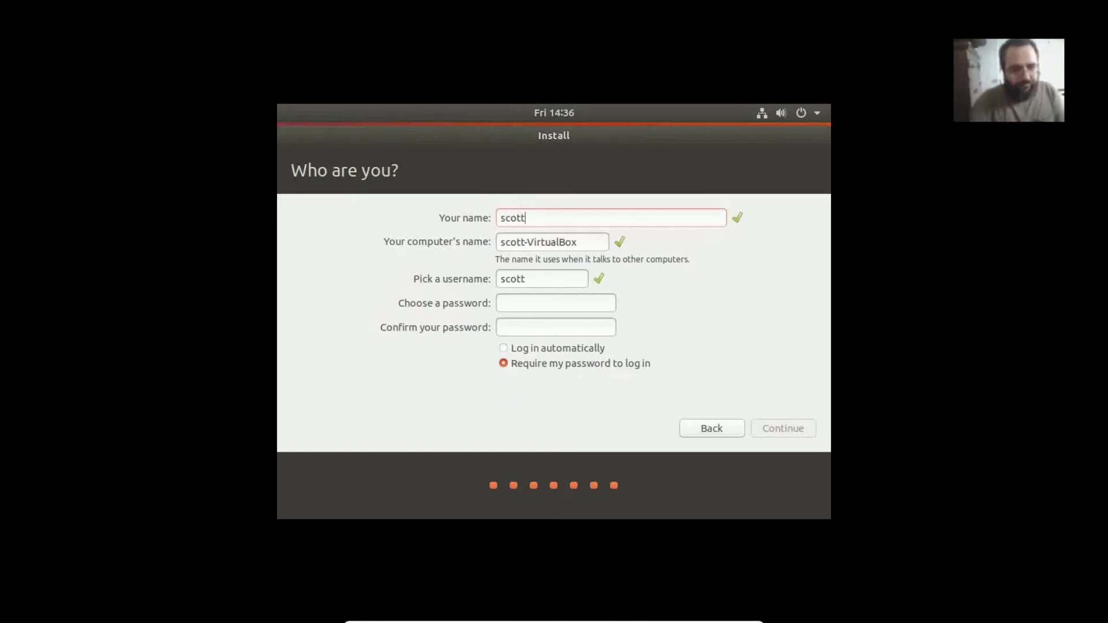
{"action": "left_click", "coordinate": [521, 305]}
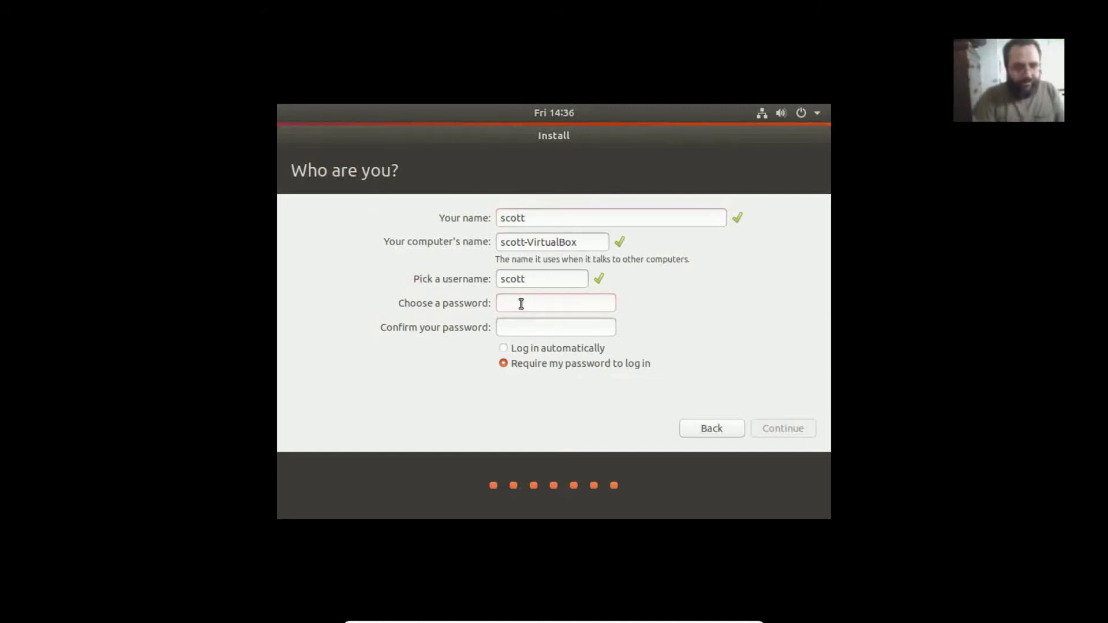
{"action": "type", "text": "**********"}
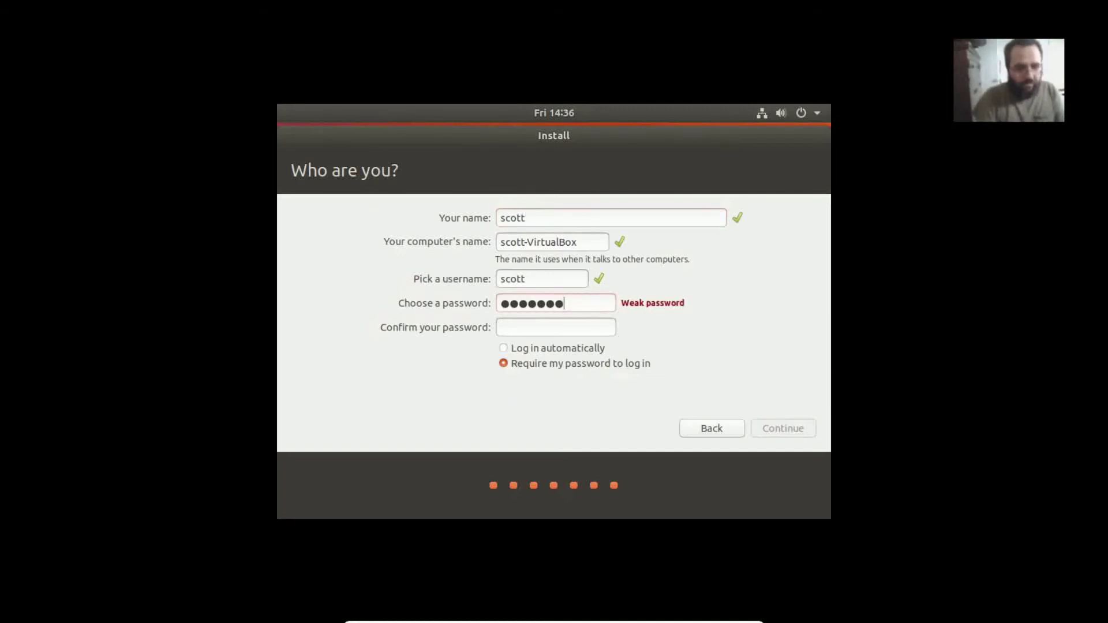
{"action": "type", "text": "**********"}
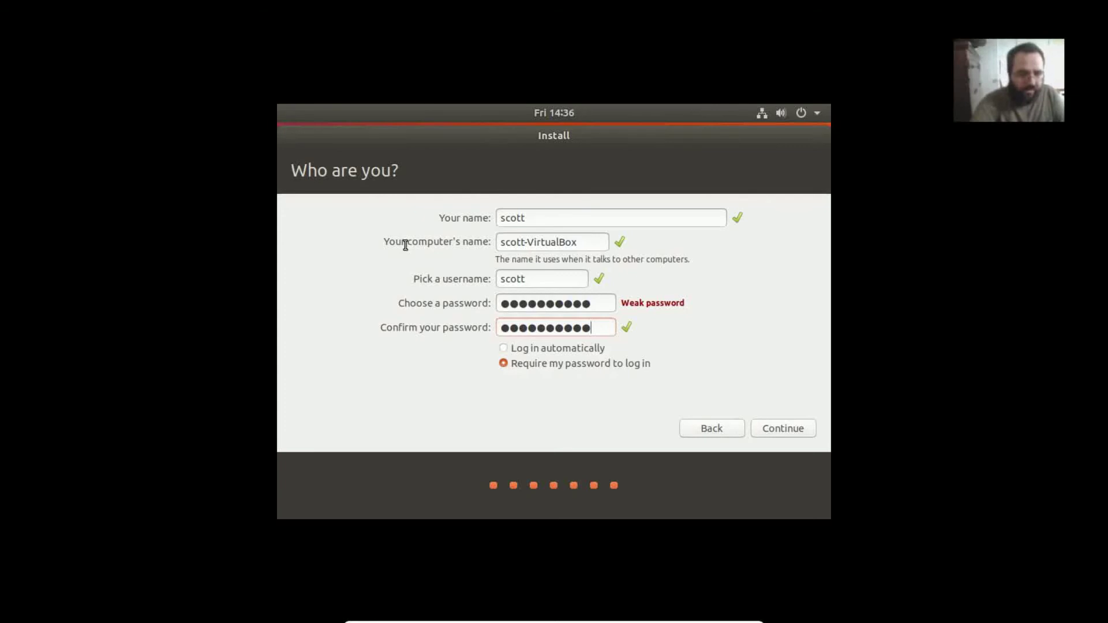
{"action": "left_click", "coordinate": [790, 431]}
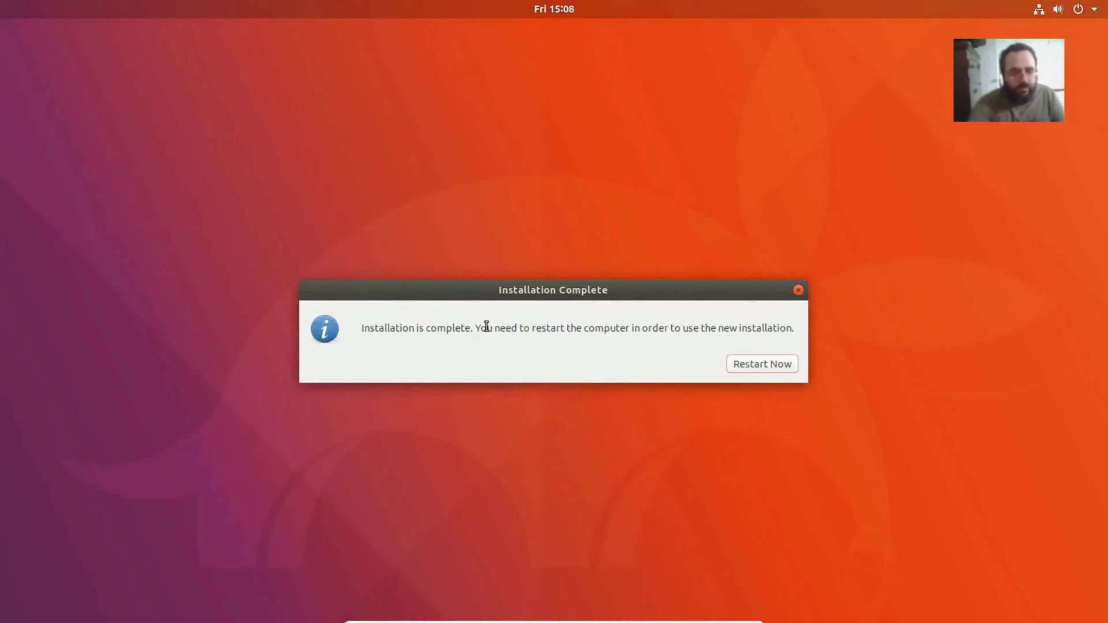
Restart after the installation by starting ubu18.04beta in full-screen mode, and log in to the listed user account
{"action": "left_click", "coordinate": [767, 363]}
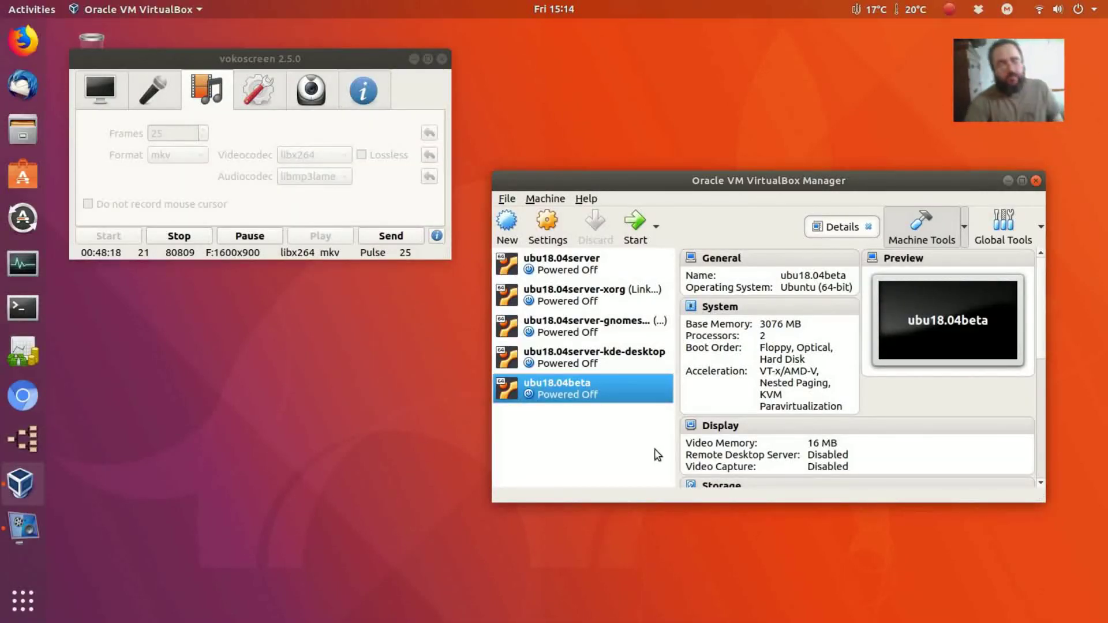
{"action": "double_click", "coordinate": [575, 391]}
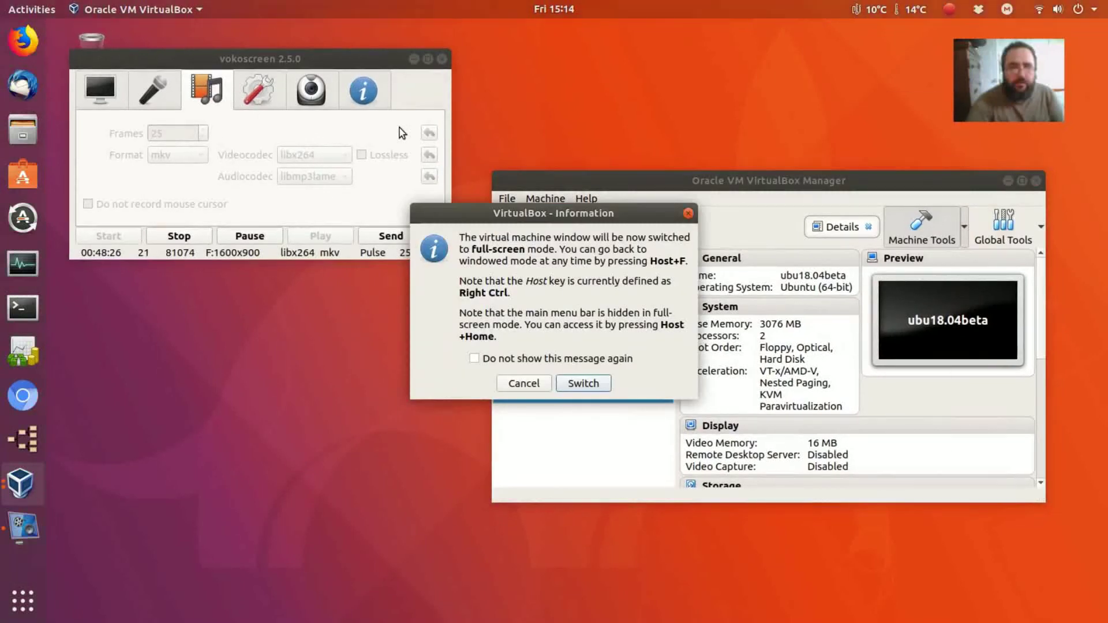
{"action": "left_click", "coordinate": [587, 385]}
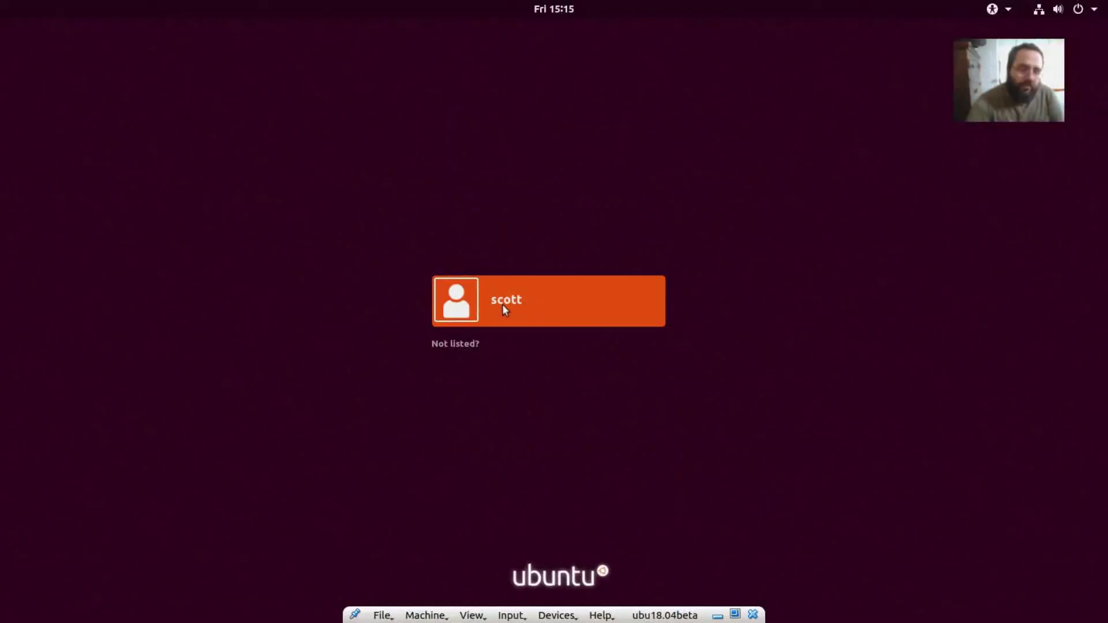
{"action": "left_click", "coordinate": [523, 302]}
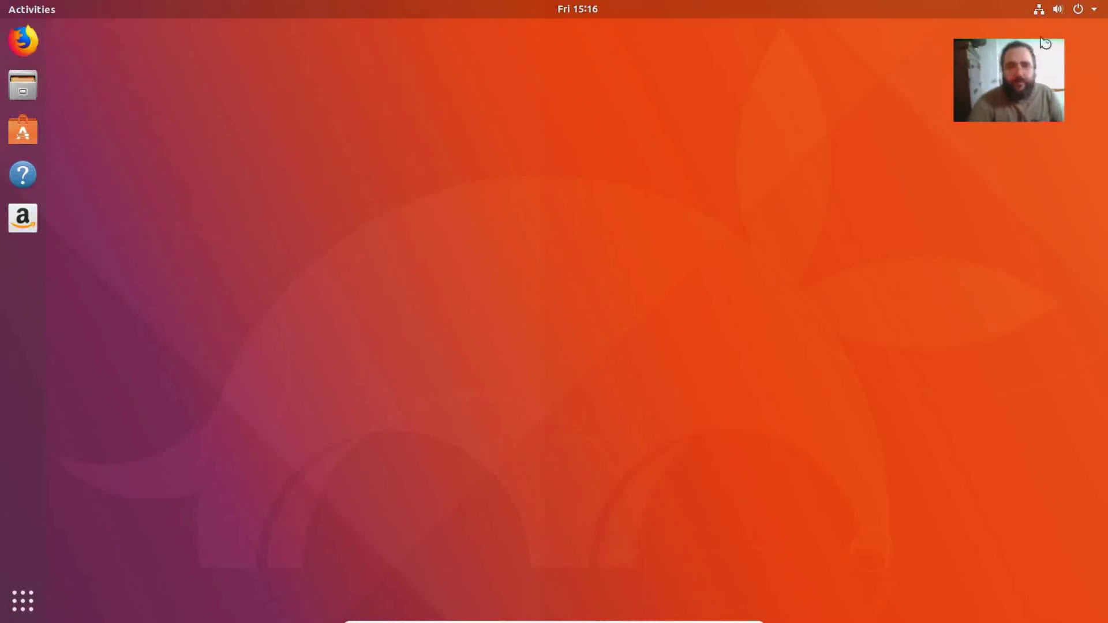
Examine the system menu's sound, network, account, settings, lock and power options, and close it
{"action": "left_click", "coordinate": [1064, 11]}
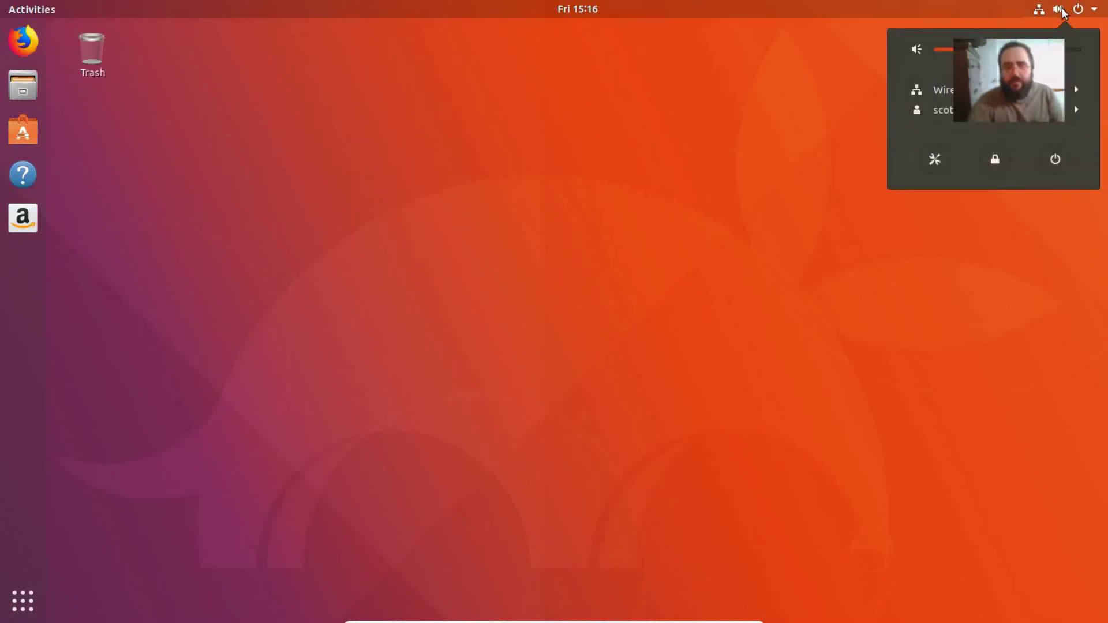
{"action": "left_click", "coordinate": [1063, 11]}
{"action": "left_click", "coordinate": [1064, 12]}
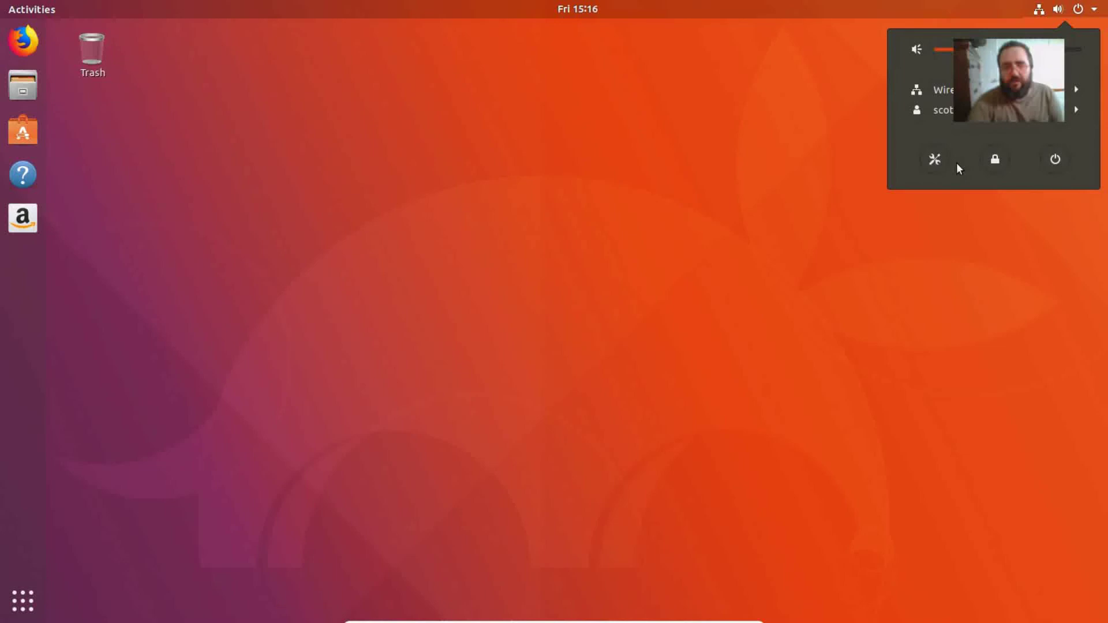
{"action": "left_click", "coordinate": [684, 182]}
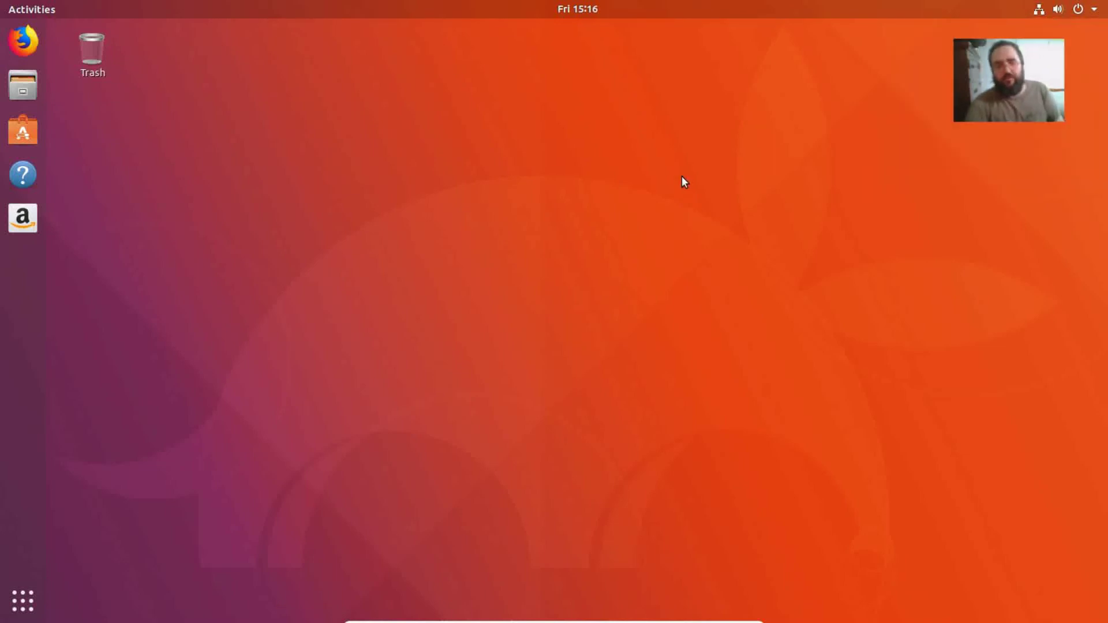
Launch System Monitor from the full application list and examine its running processes and its CPU, memory and network usage
{"action": "left_click", "coordinate": [18, 604]}
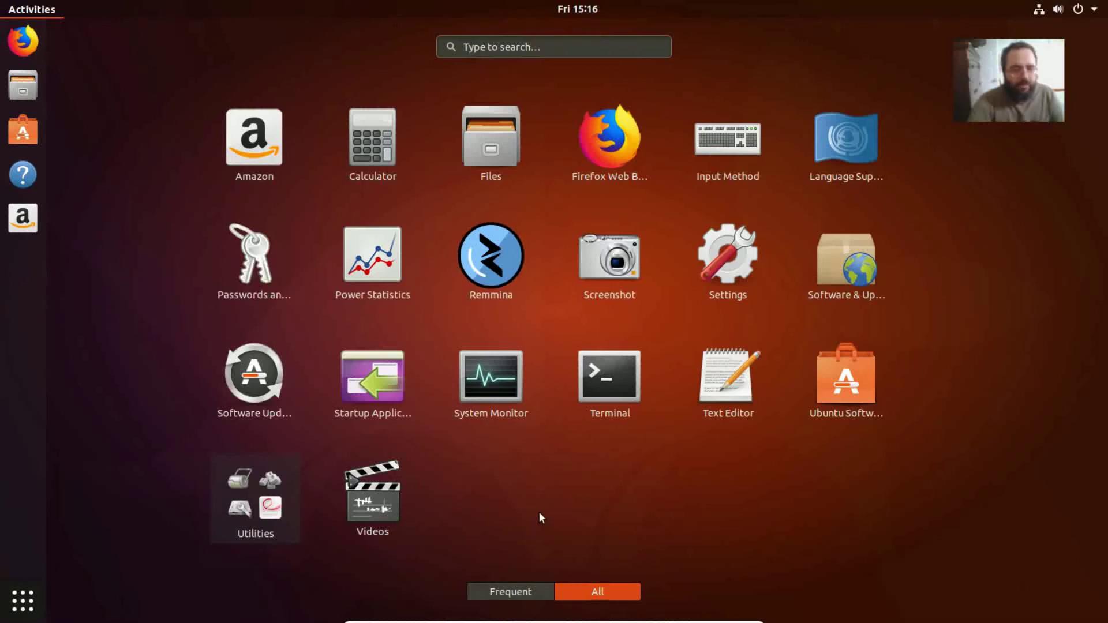
{"action": "left_click", "coordinate": [487, 380]}
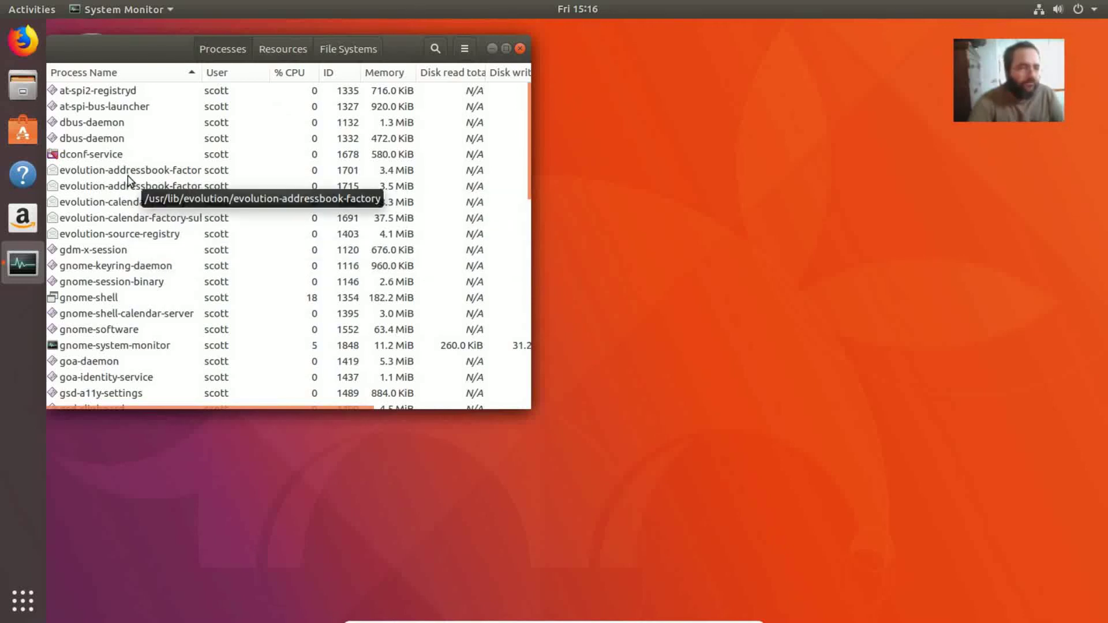
{"action": "left_click", "coordinate": [276, 48]}
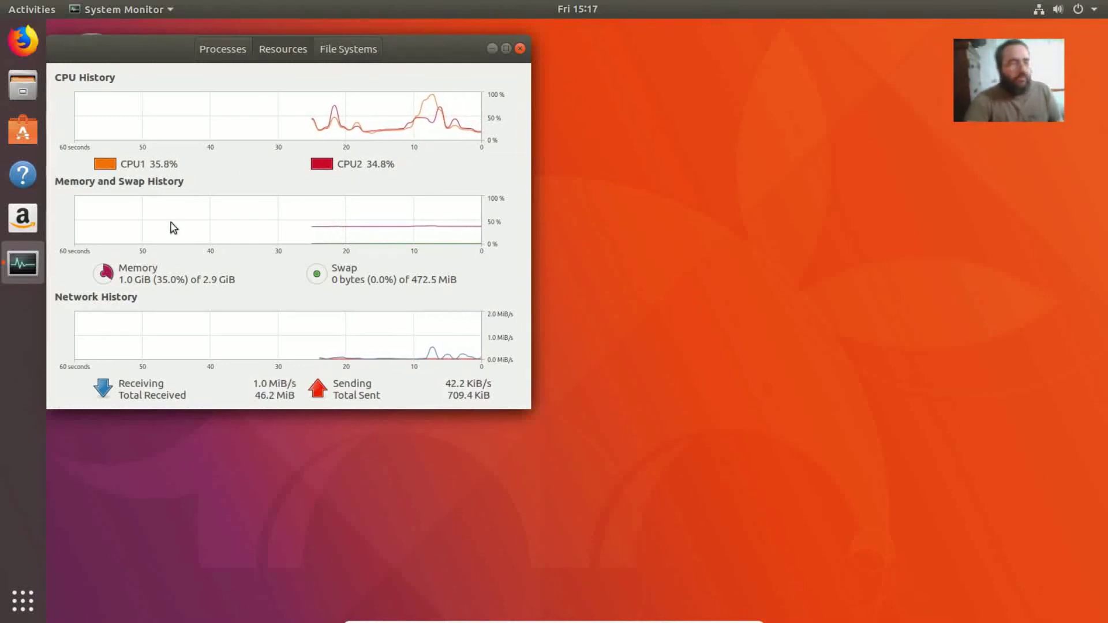
{"action": "left_click", "coordinate": [213, 58]}
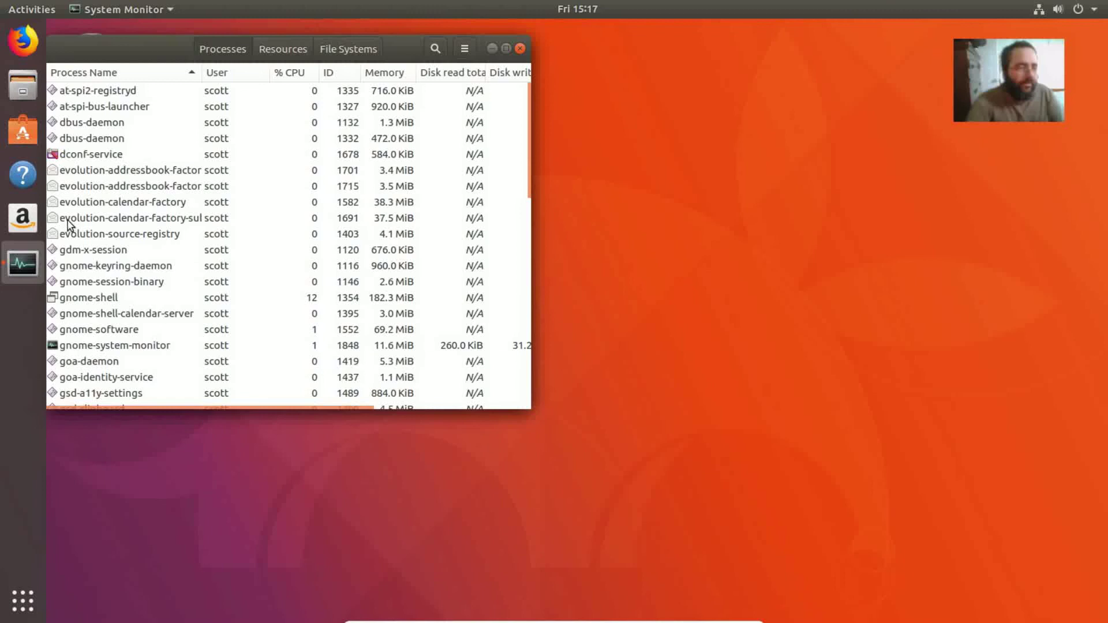
{"action": "left_click", "coordinate": [287, 58]}
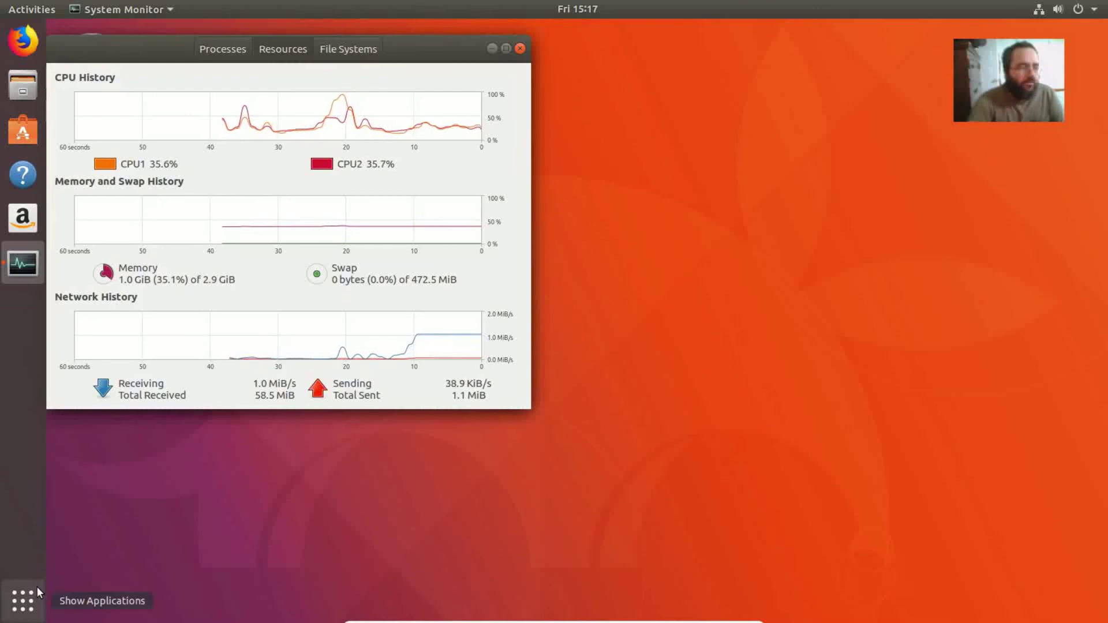
Review the installed and featured applications in Ubuntu Software, open its search, and finish by closing System Monitor
{"action": "left_click", "coordinate": [29, 144]}
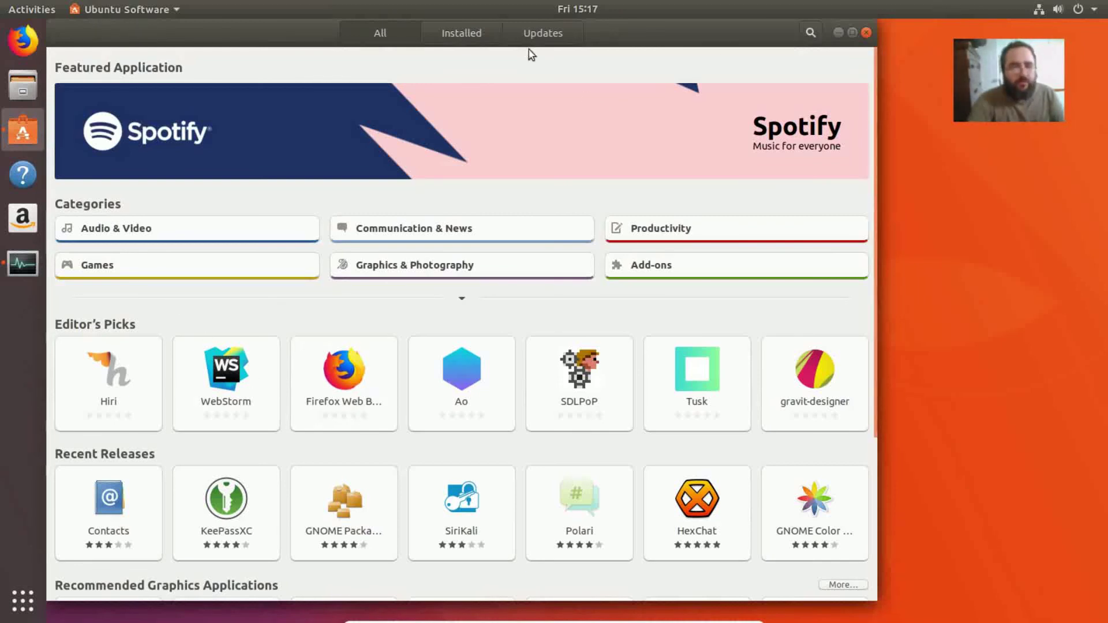
{"action": "left_click", "coordinate": [455, 33]}
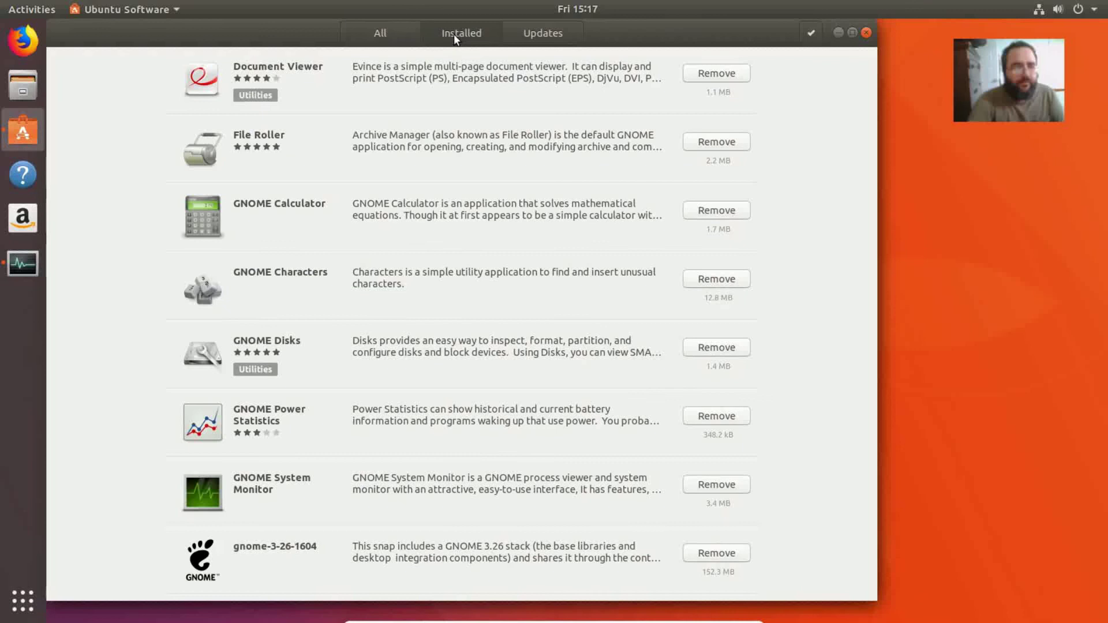
{"action": "left_click", "coordinate": [372, 35]}
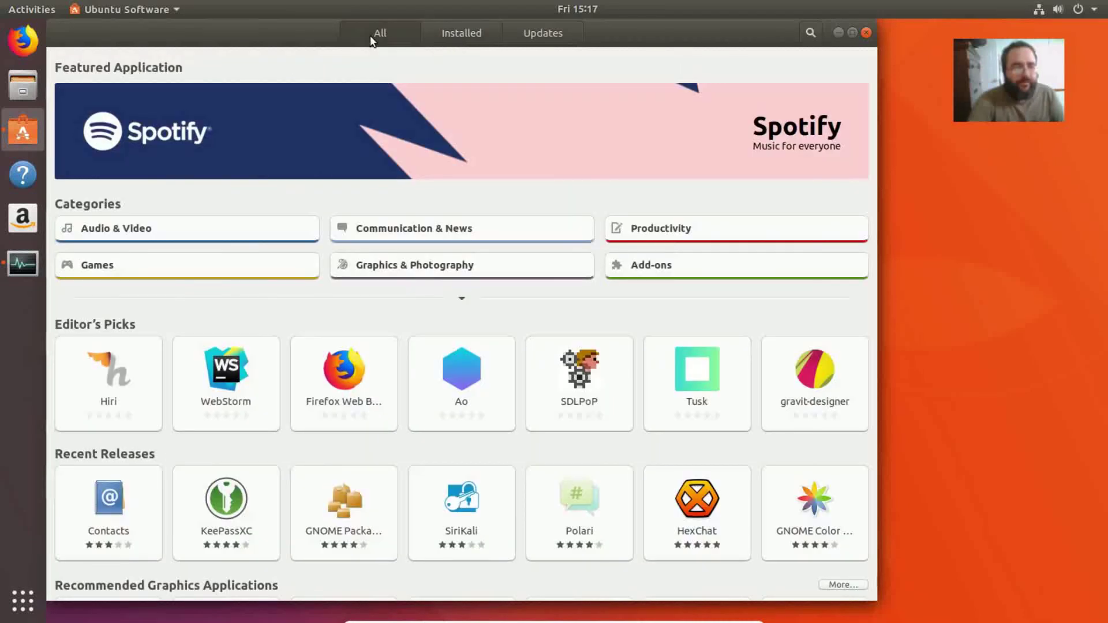
{"action": "left_click", "coordinate": [811, 34]}
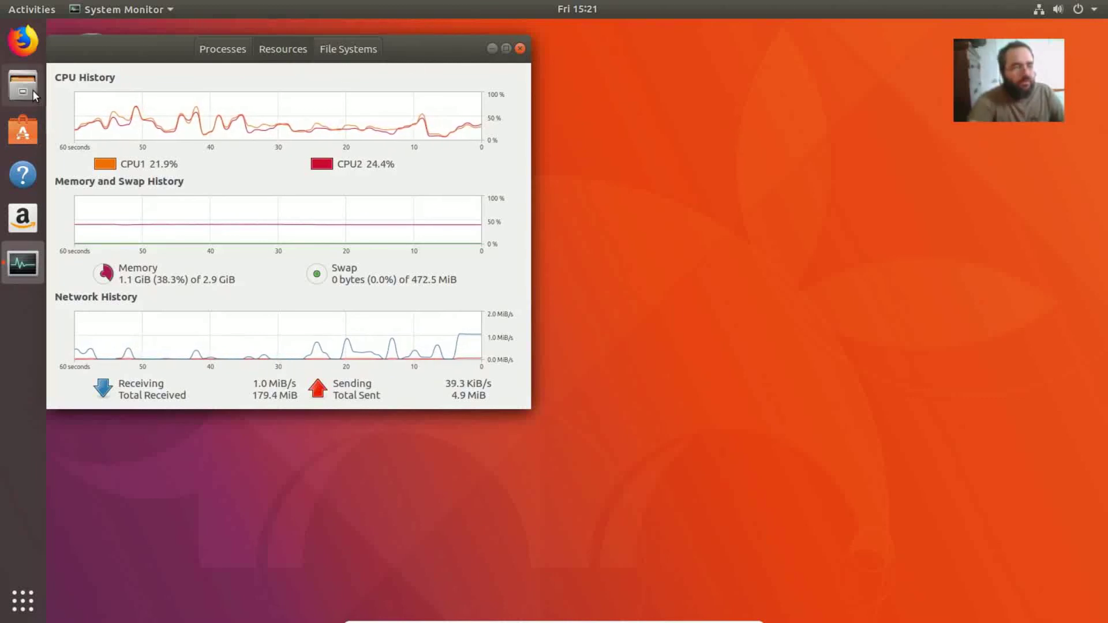
{"action": "left_click", "coordinate": [521, 49]}
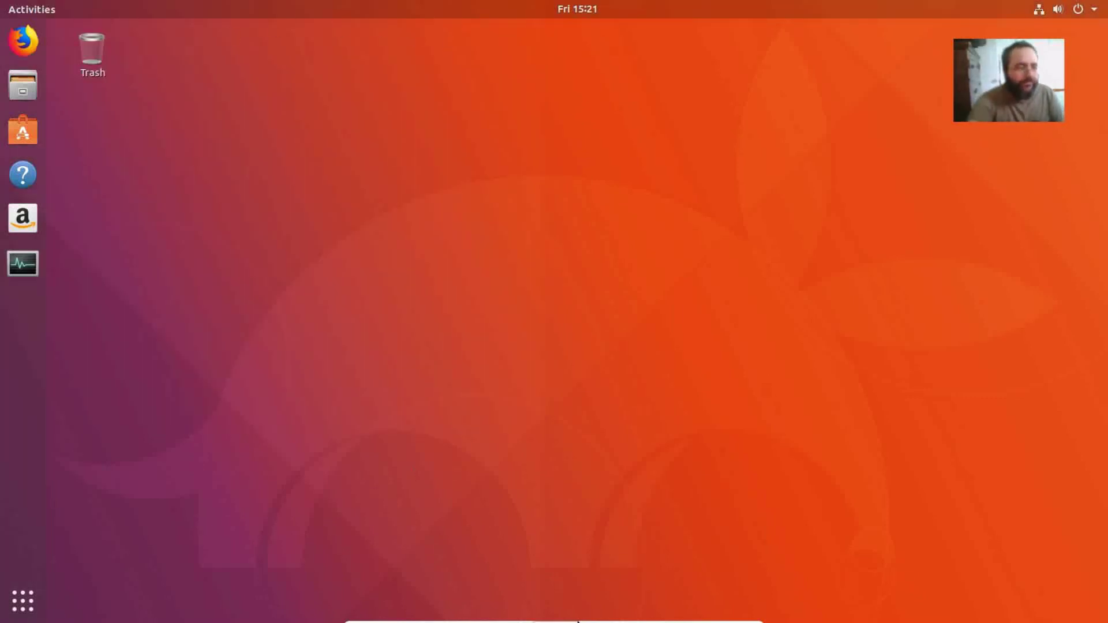